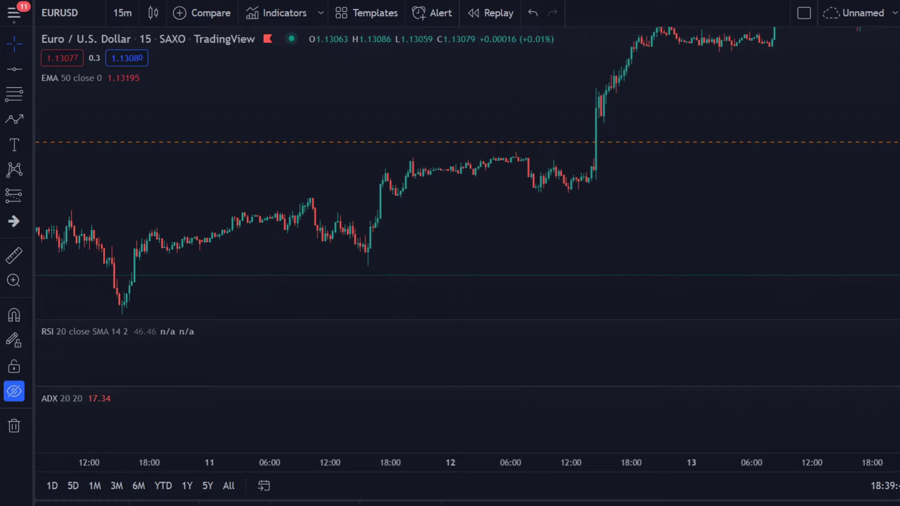
click(283, 14)
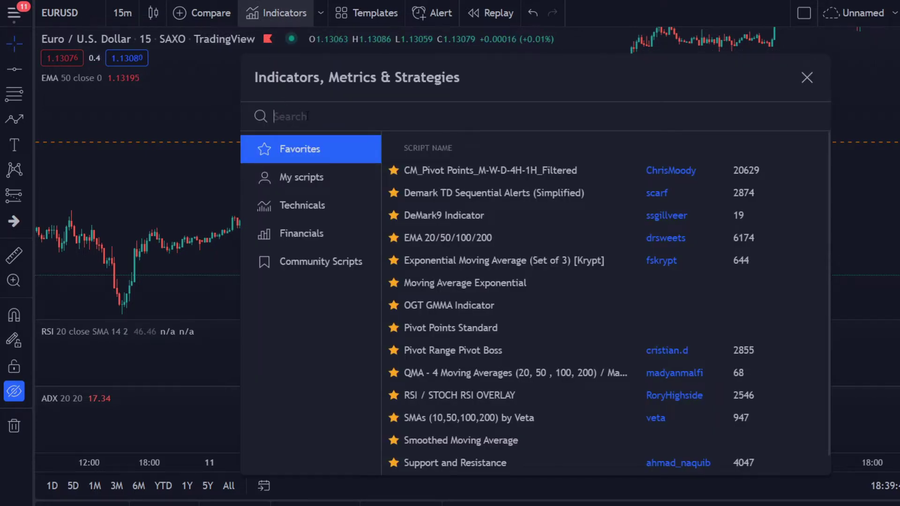
text(expon)
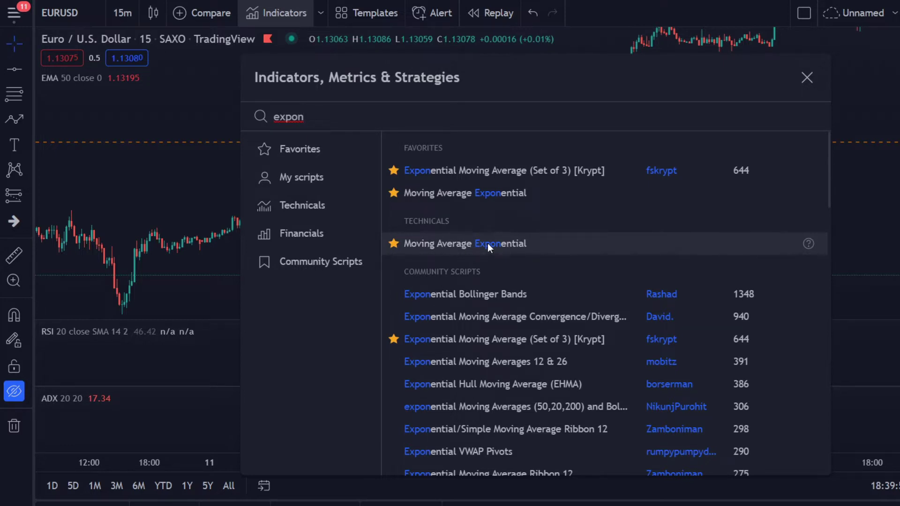
drag(304, 117, 265, 113)
text(adx)
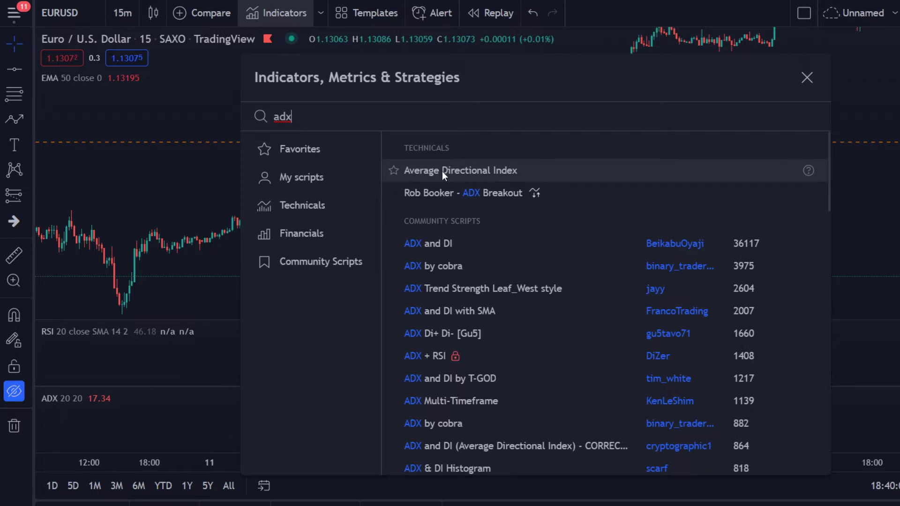
drag(293, 117, 276, 117)
text(rsi)
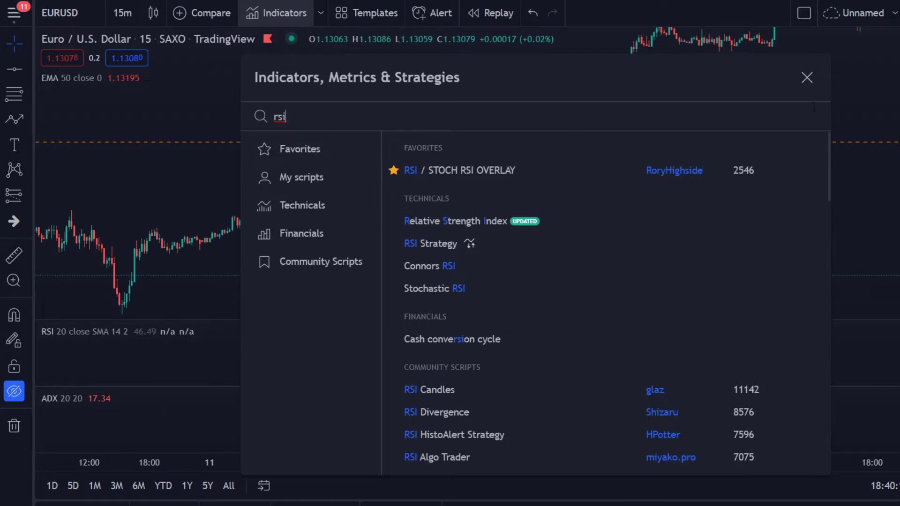
click(805, 77)
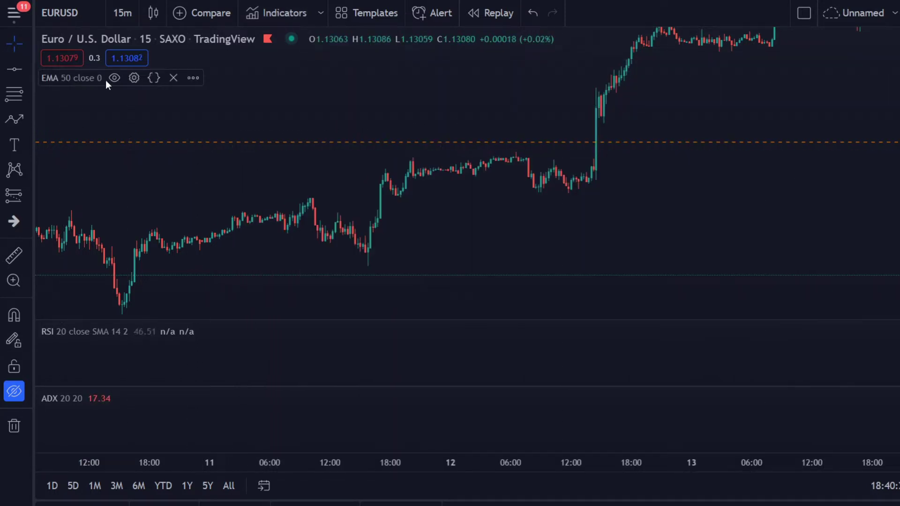
click(134, 78)
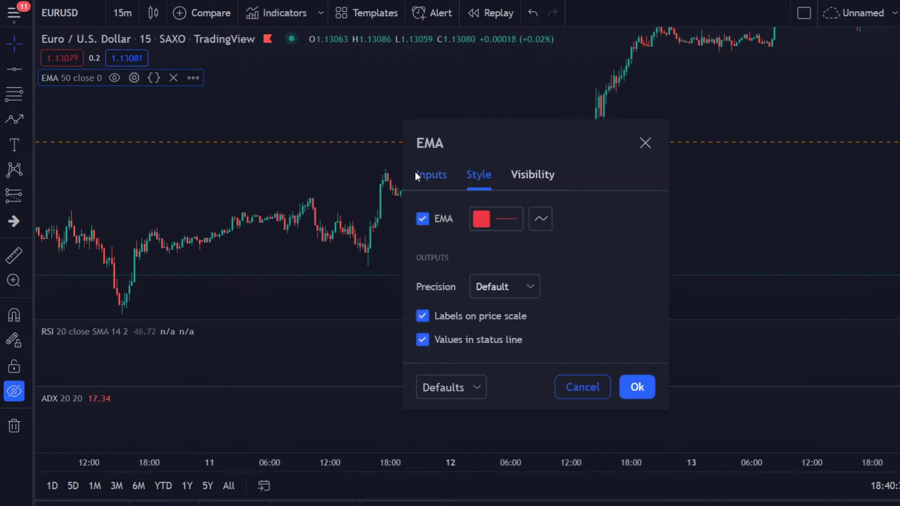
click(430, 175)
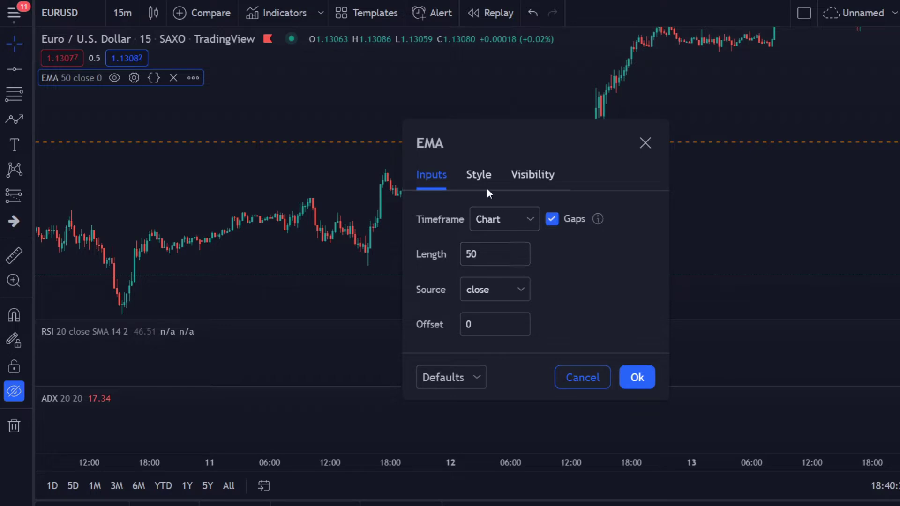
click(479, 177)
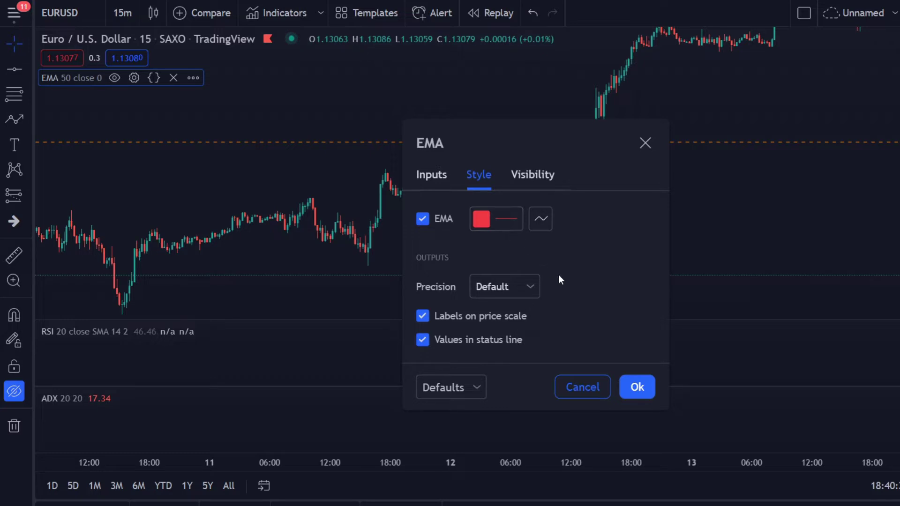
click(634, 385)
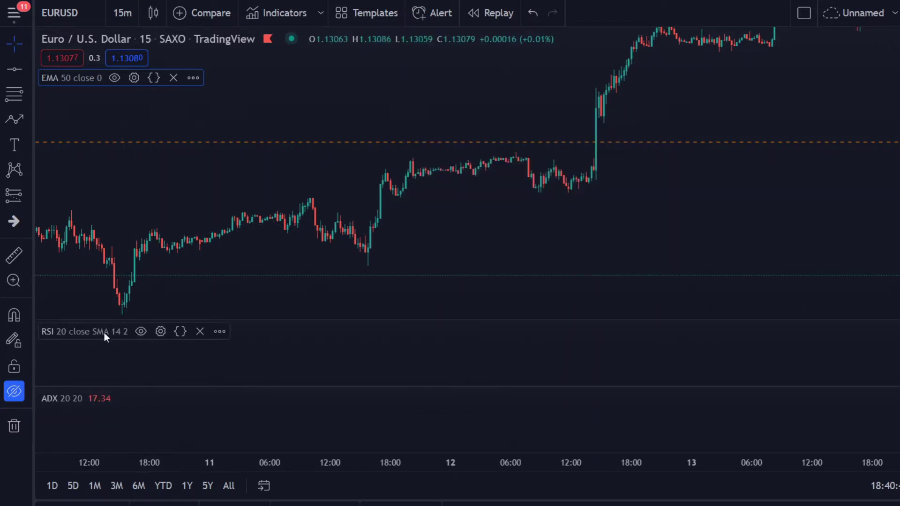
click(160, 332)
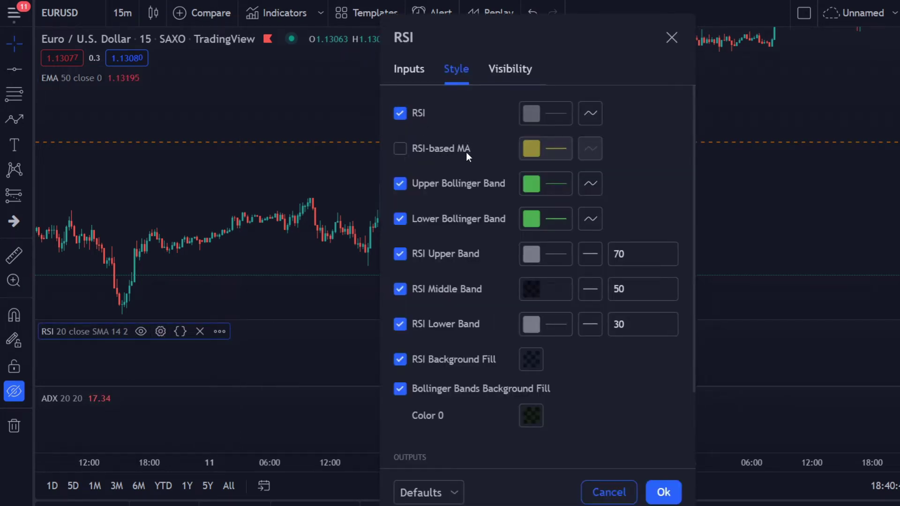
click(416, 74)
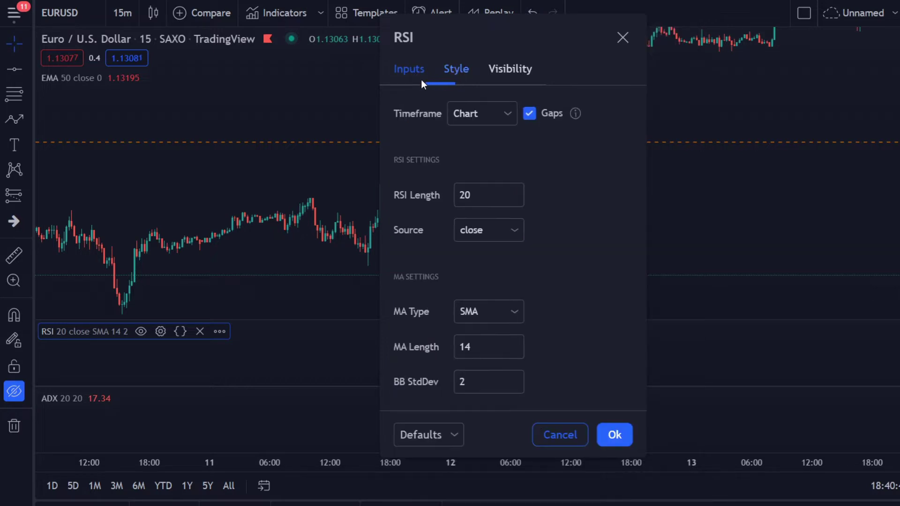
click(448, 68)
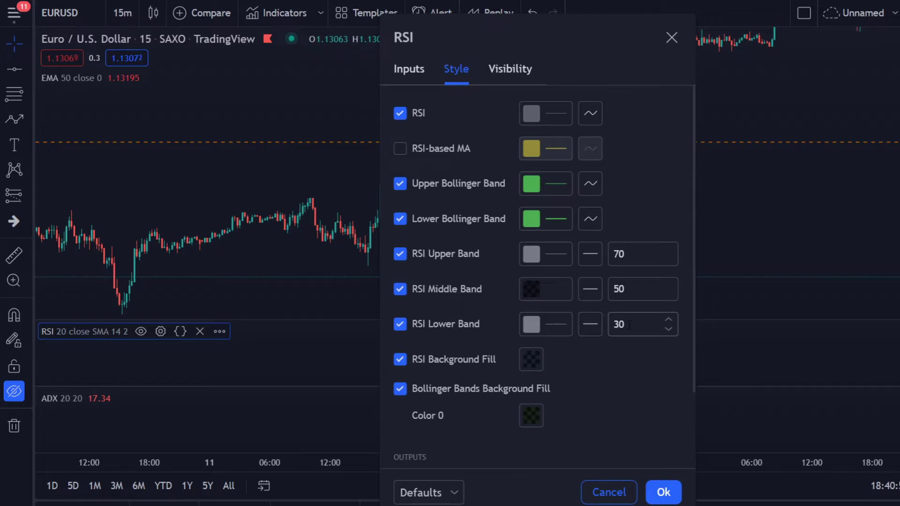
click(663, 492)
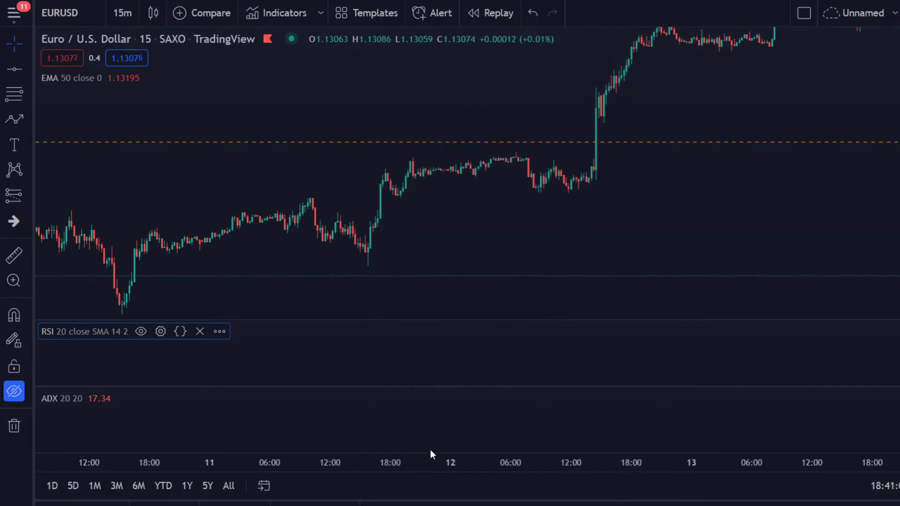
click(116, 399)
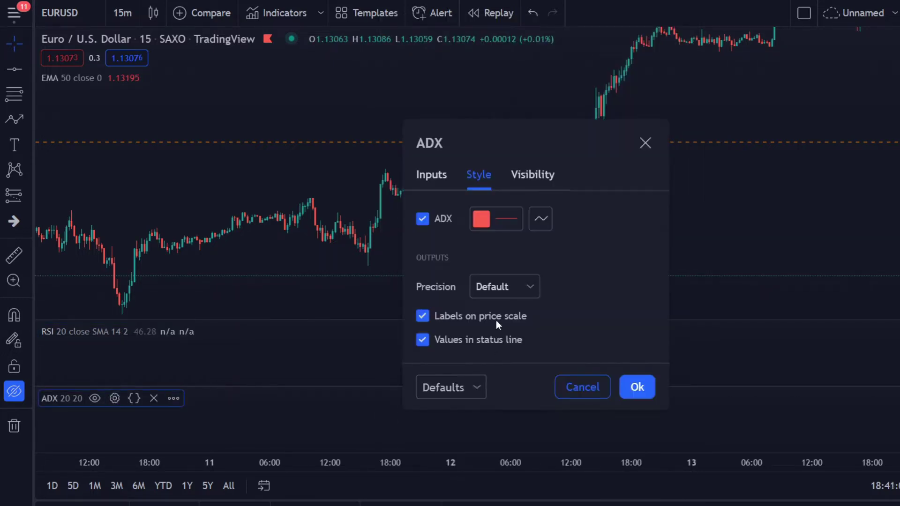
click(435, 176)
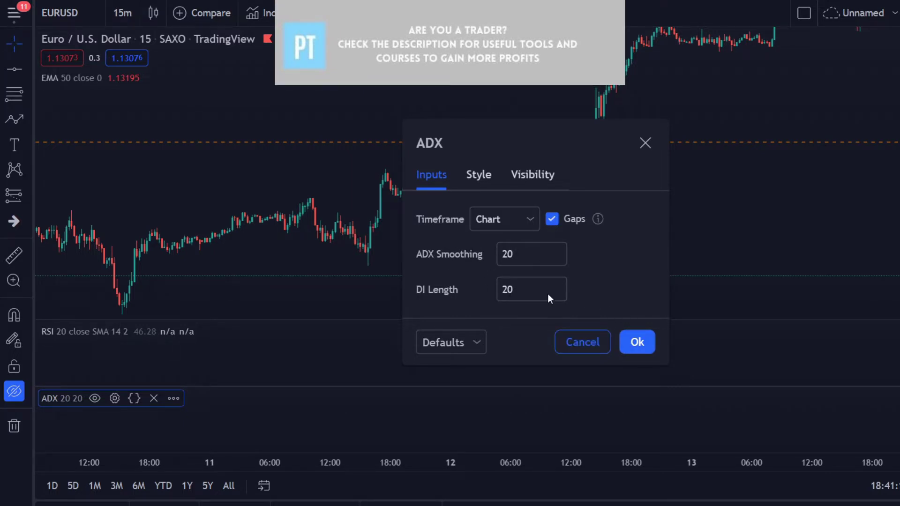
click(637, 343)
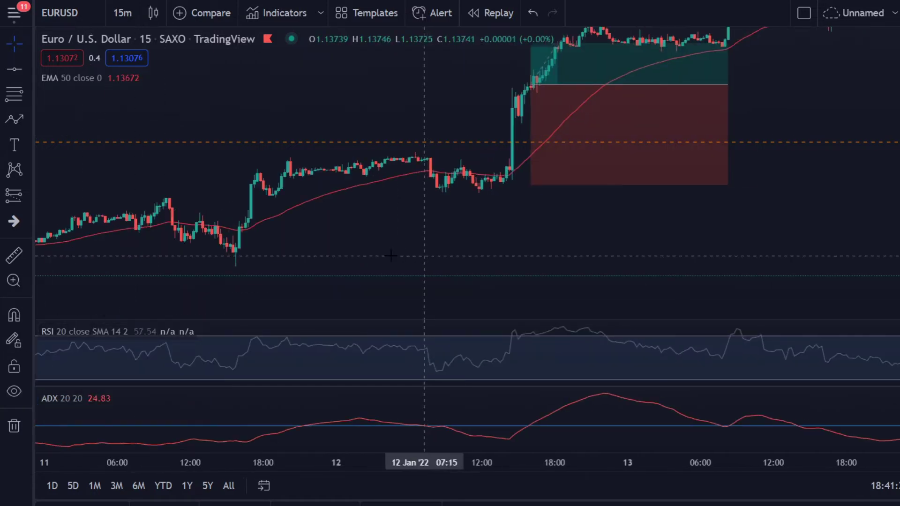
- Pan back and zoom in on the 12 Jan breakout with its long-position box
drag(394, 247, 689, 251)
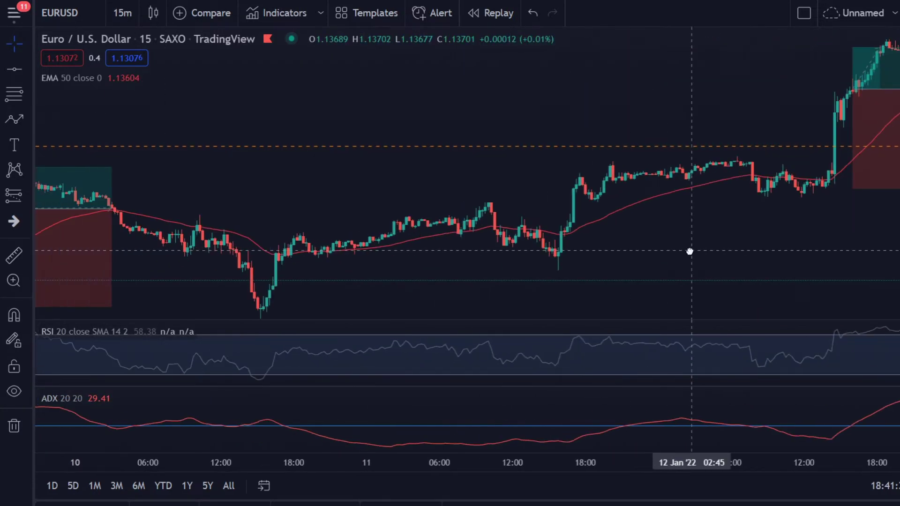
scroll(669, 250, up, 2)
scroll(656, 244, up, 2)
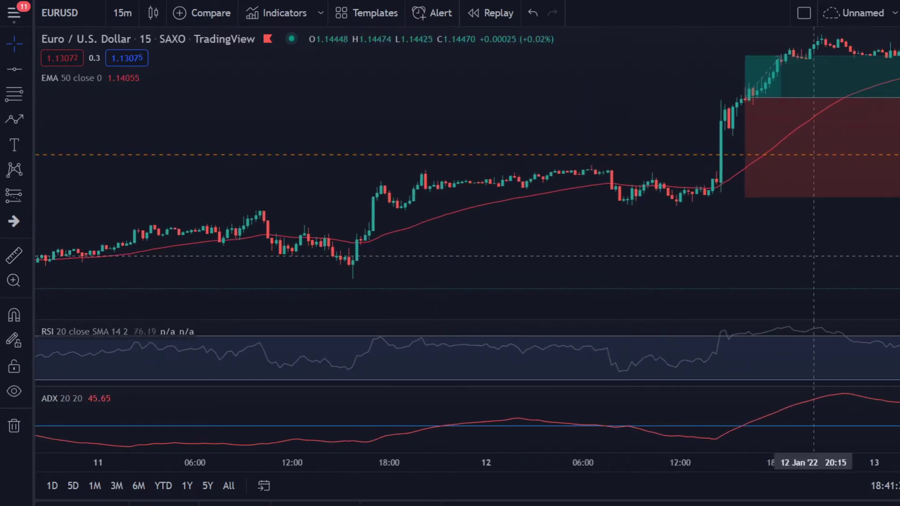
drag(534, 241, 482, 240)
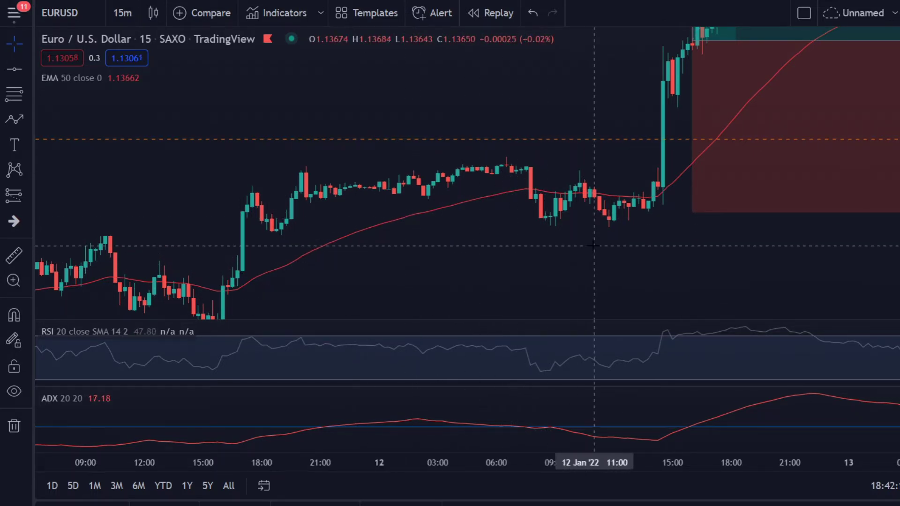
drag(593, 244, 433, 309)
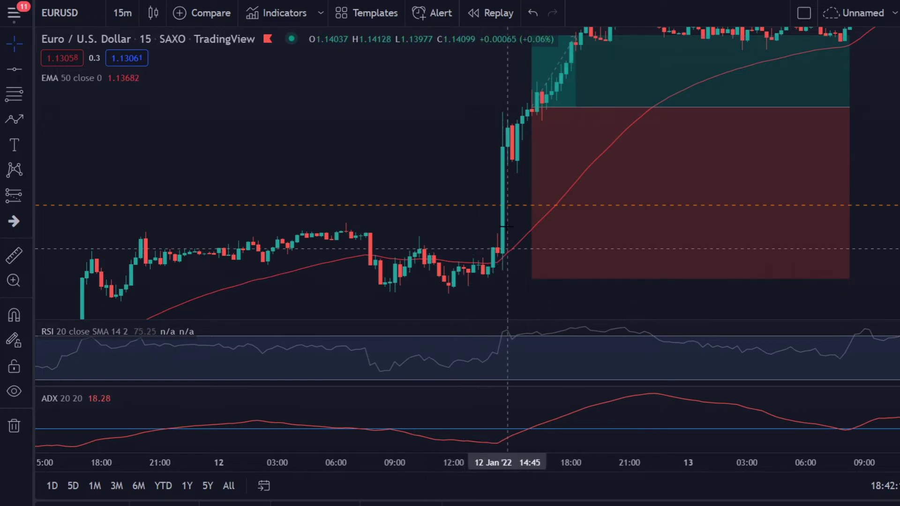
mouse_move(508, 432)
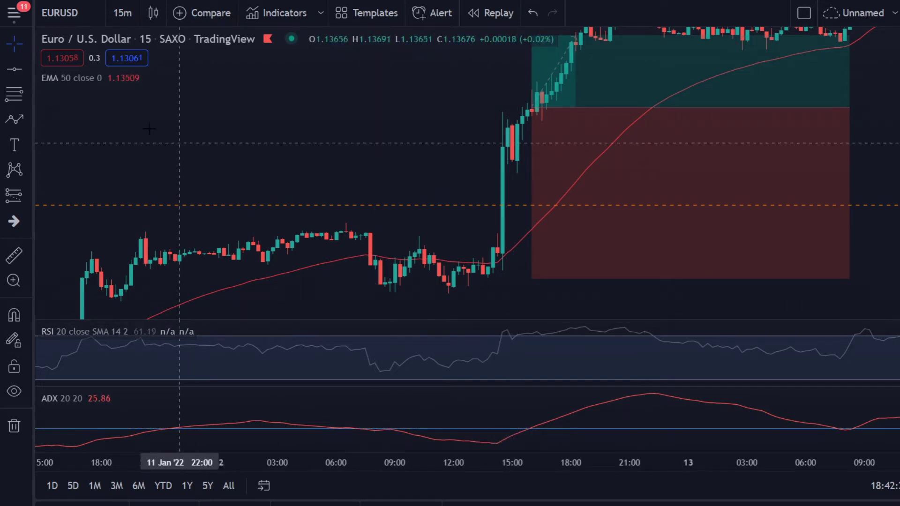
click(28, 68)
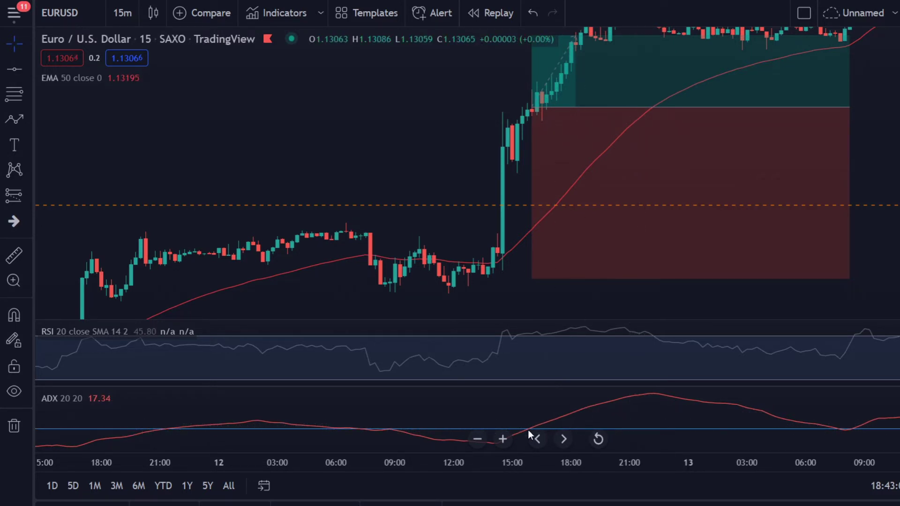
drag(523, 290, 506, 284)
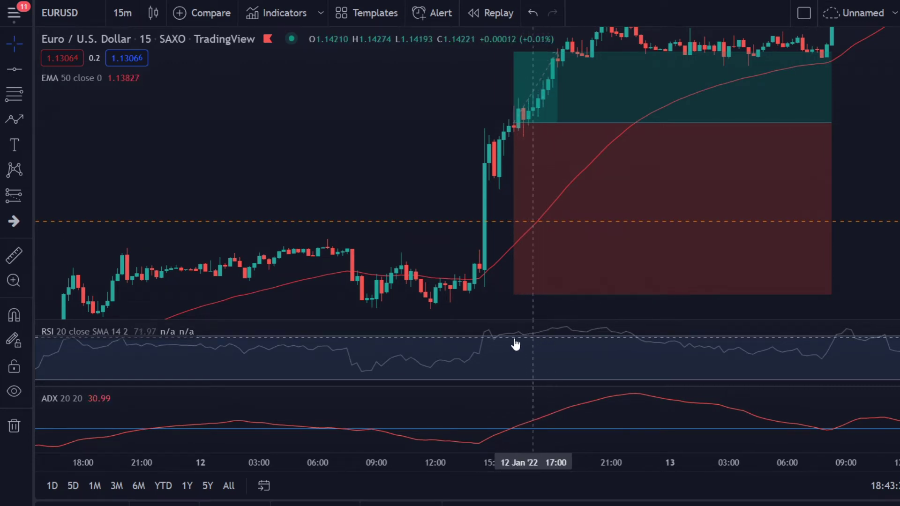
mouse_move(515, 161)
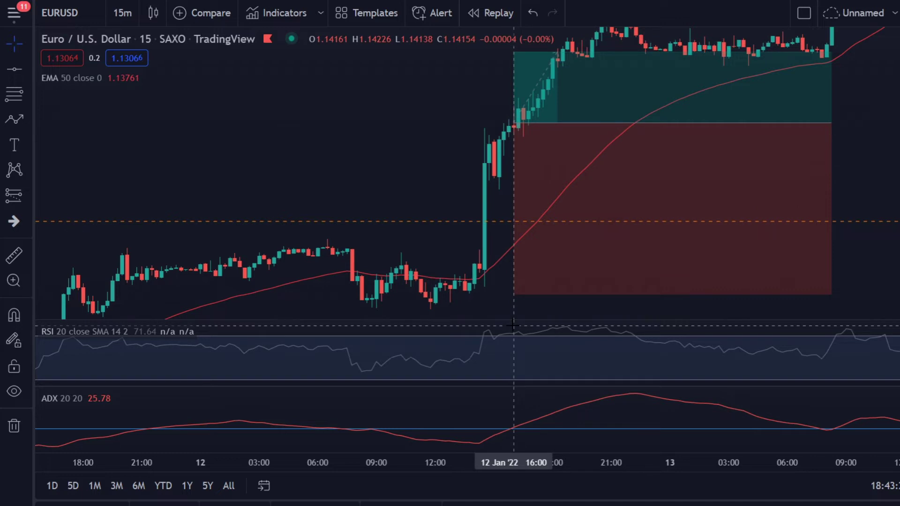
drag(432, 123, 406, 112)
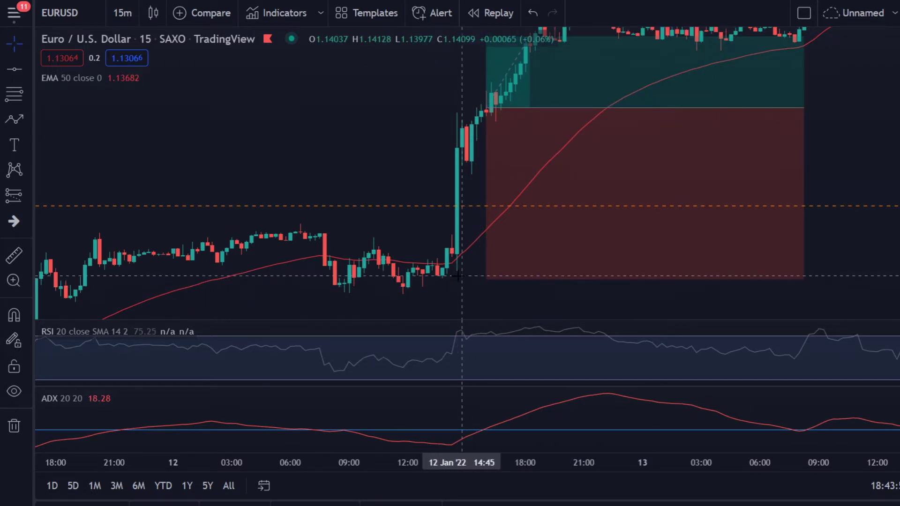
click(463, 135)
click(444, 241)
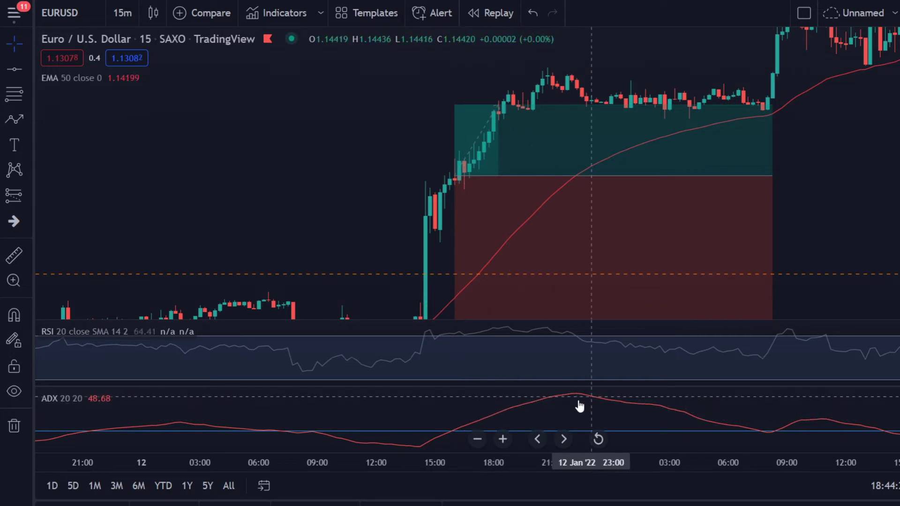
- Pan forward past the 12 Jan long trade until the 26 Jan short-position zone is visible
mouse_move(512, 201)
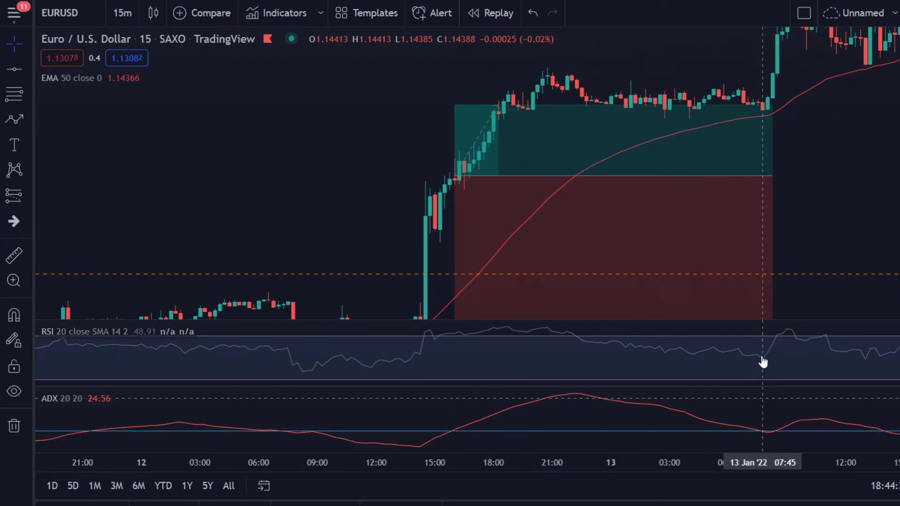
mouse_move(764, 119)
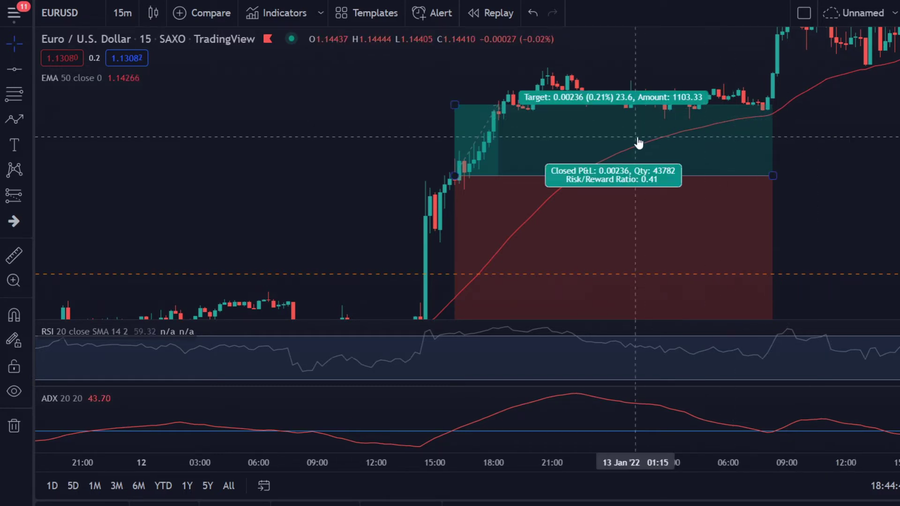
drag(838, 144, 216, 223)
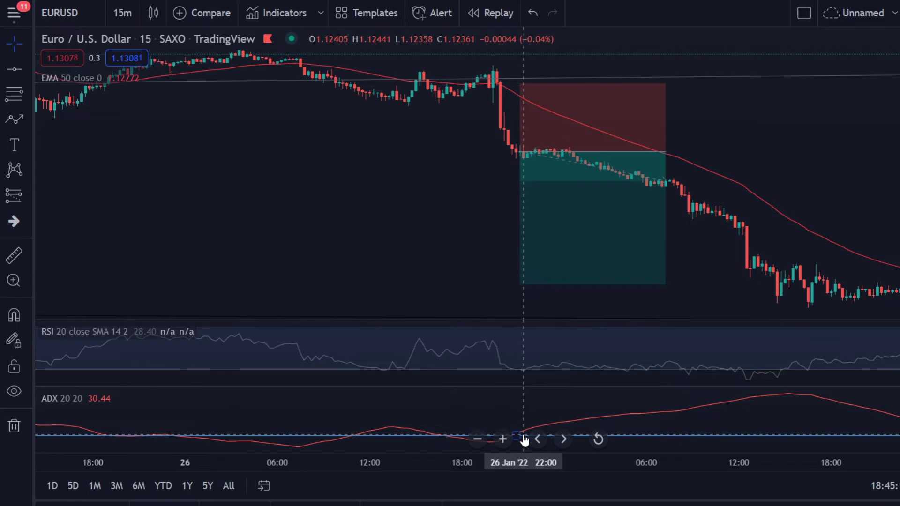
- Adjust the zoom and centre the view on the 26 Jan short trade
scroll(534, 438, down, 3)
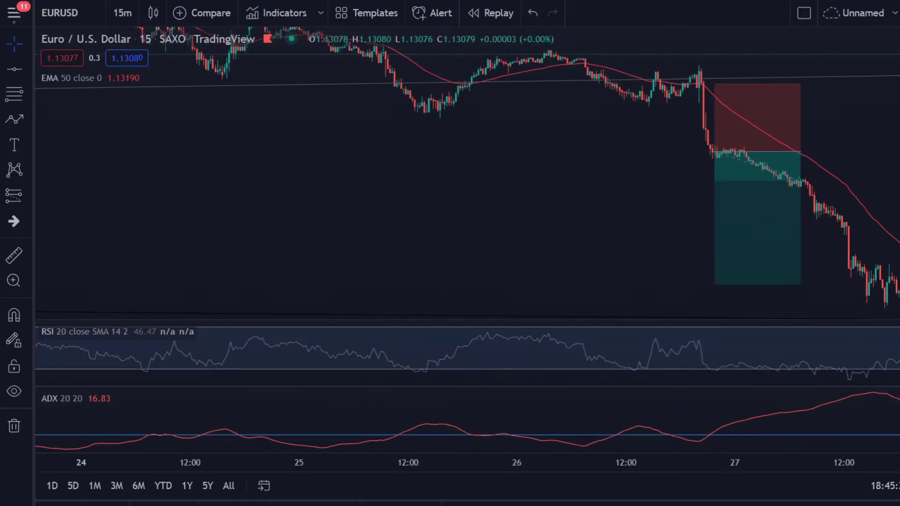
scroll(710, 379, up, 5)
drag(670, 328, 635, 216)
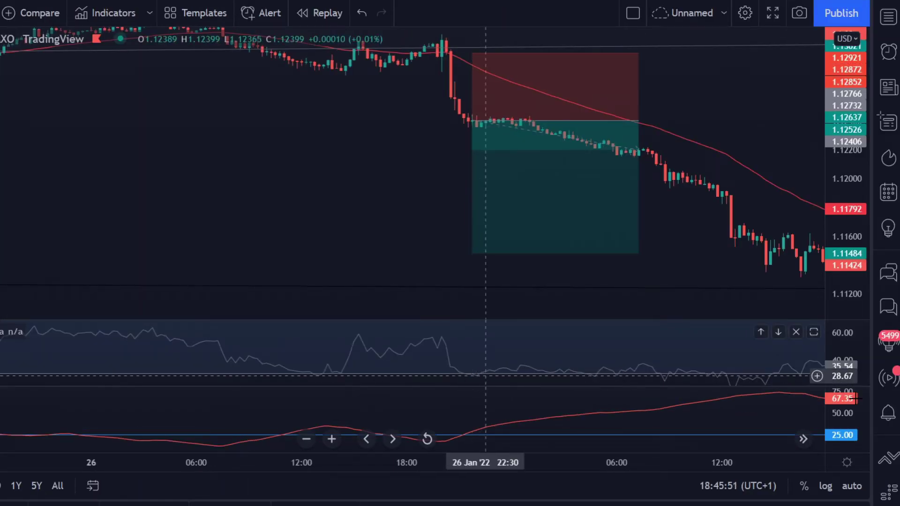
drag(844, 363, 843, 371)
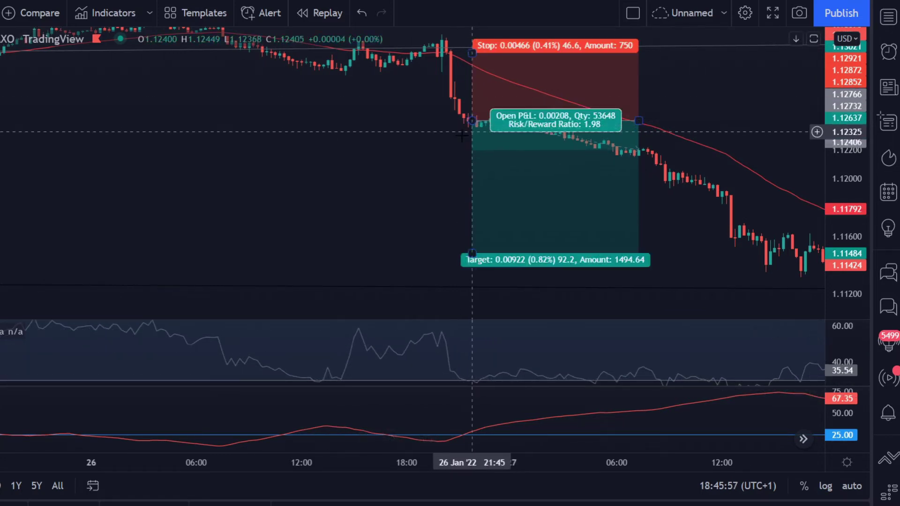
drag(411, 153, 491, 217)
scroll(476, 237, up, 2)
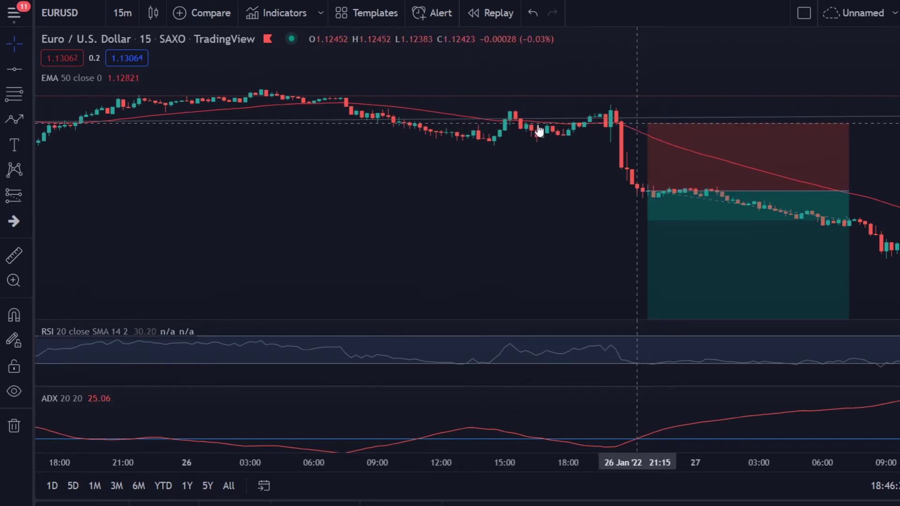
- Pan to the price drop after the 26 Jan short entry and extend its box to close at 0.00922 P&L
drag(619, 181, 486, 187)
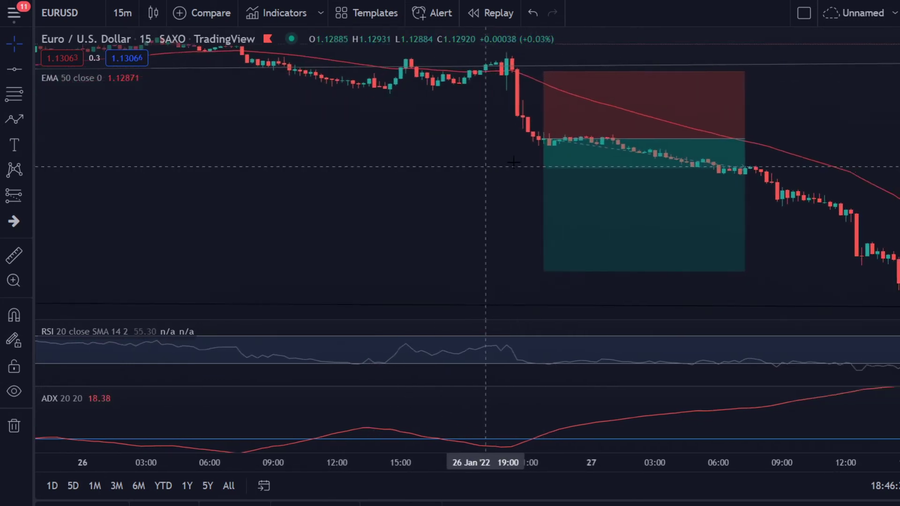
drag(532, 281, 359, 243)
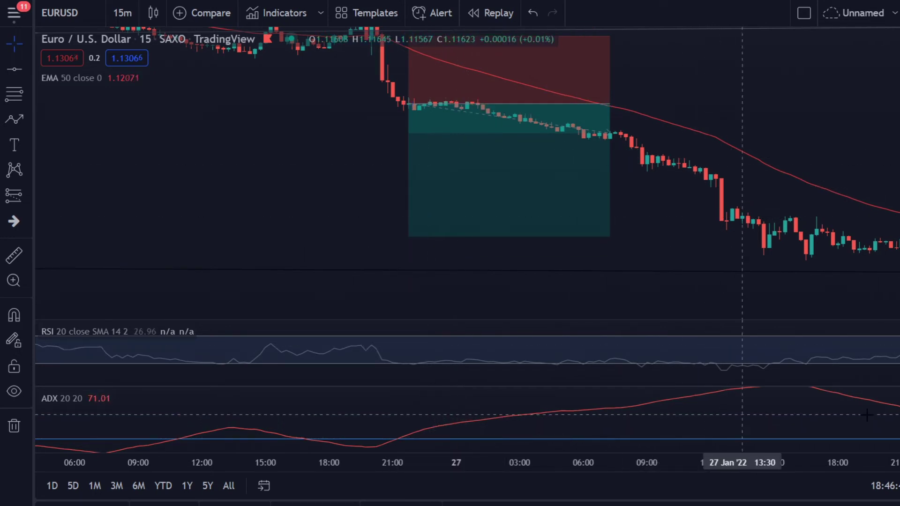
drag(759, 413, 541, 438)
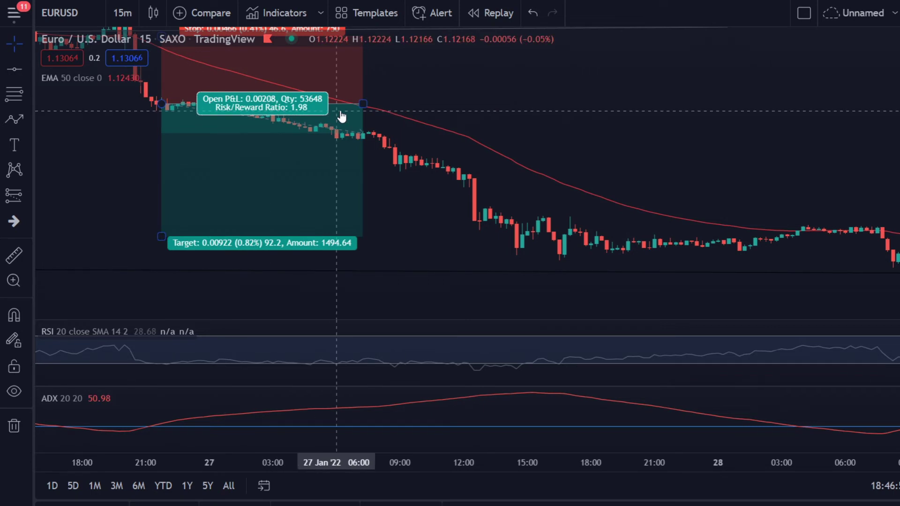
drag(363, 103, 823, 104)
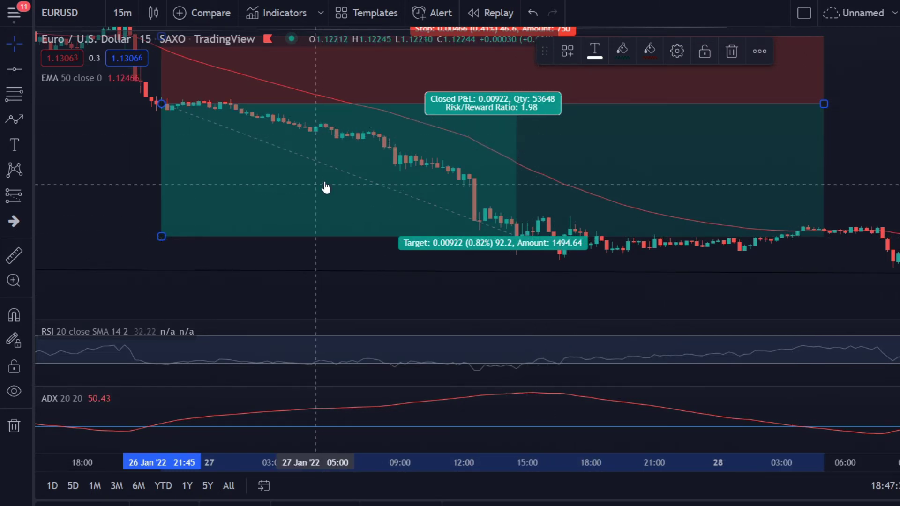
scroll(522, 175, down, 2)
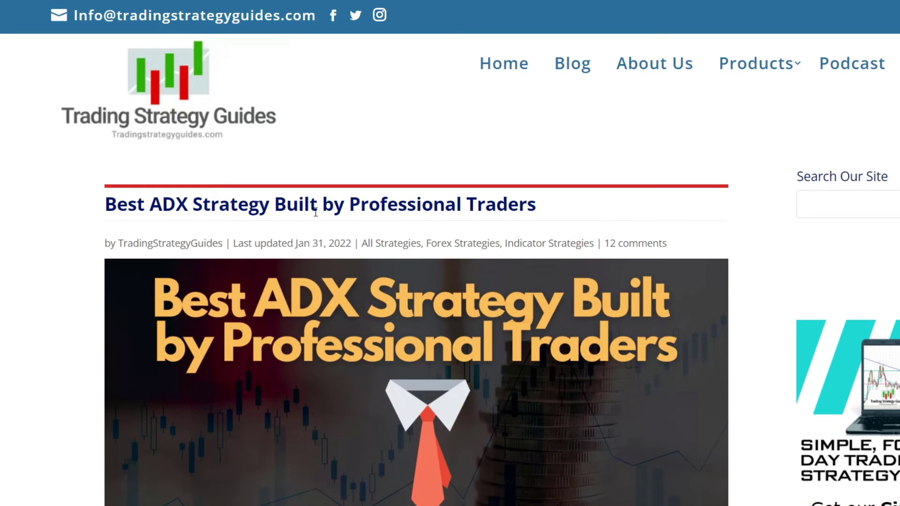
scroll(93, 286, down, 6)
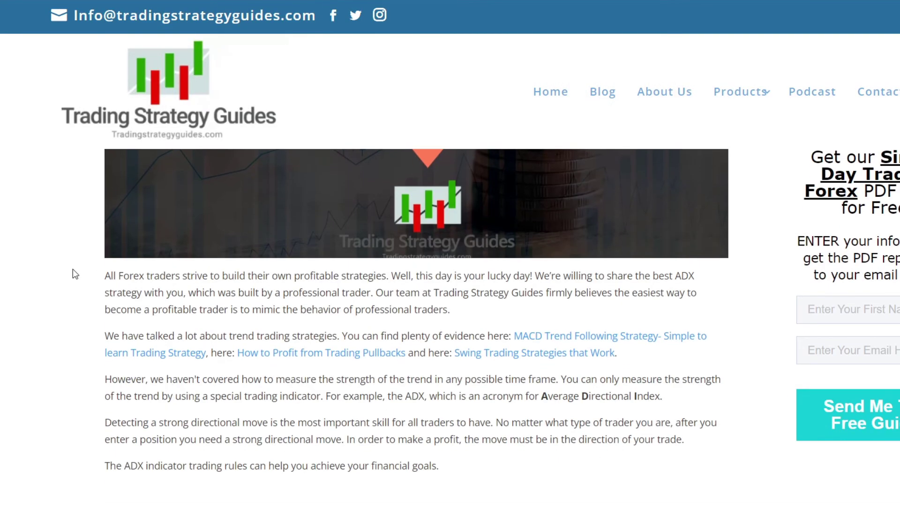
scroll(83, 312, down, 2)
scroll(115, 277, up, 8)
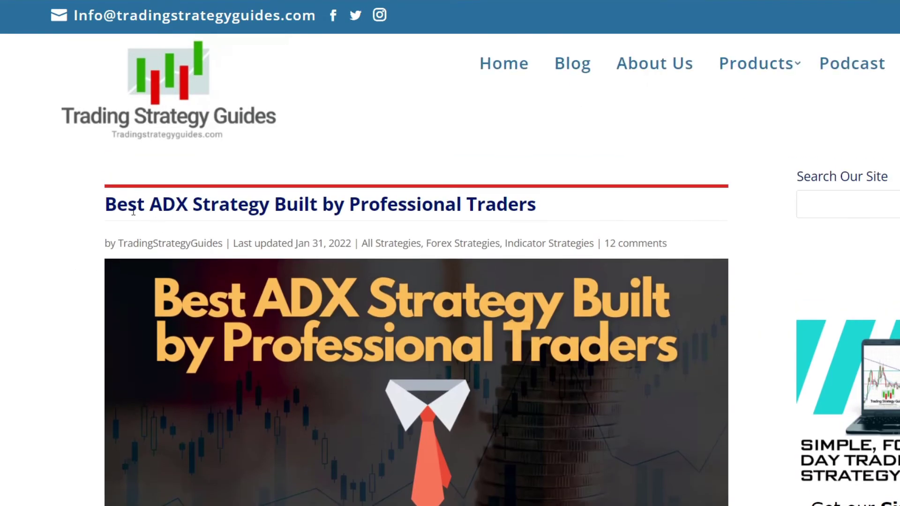
scroll(98, 280, down, 4)
scroll(95, 280, down, 4)
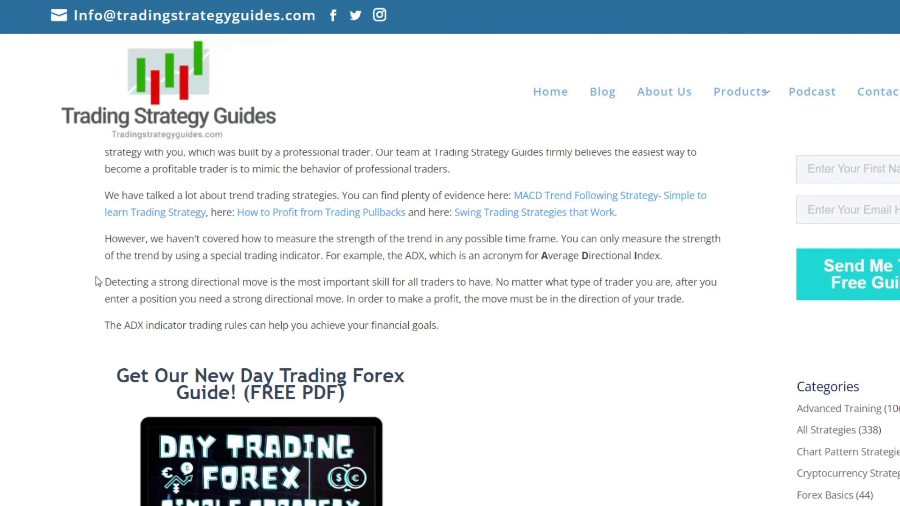
scroll(96, 282, down, 2)
scroll(96, 278, down, 1)
scroll(89, 260, up, 10)
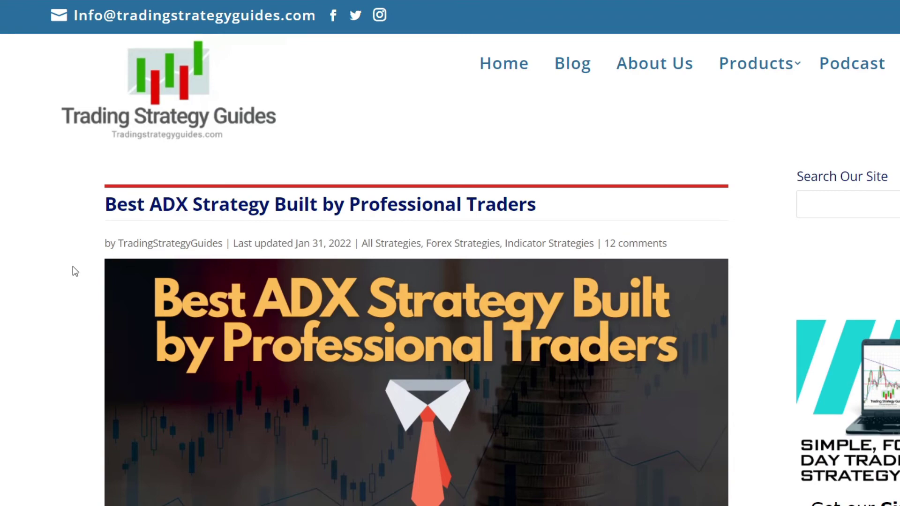
scroll(51, 284, down, 2)
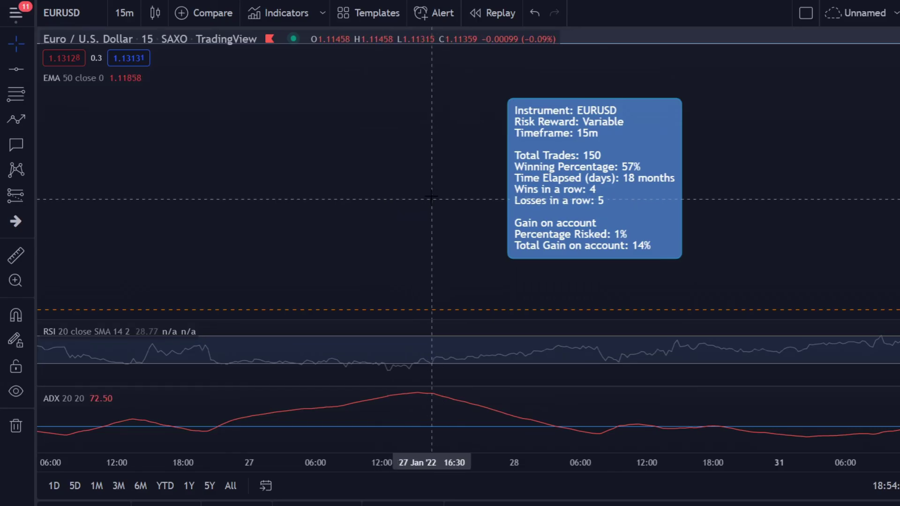
scroll(438, 190, up, 1)
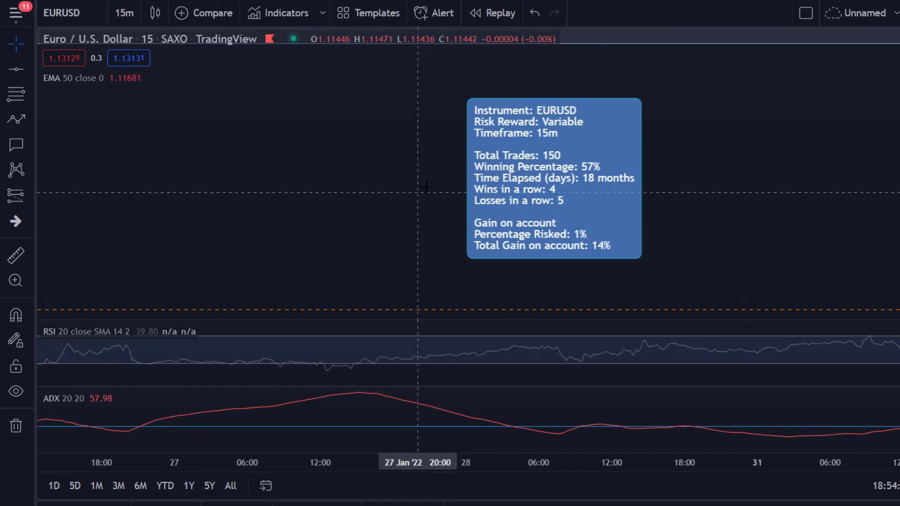